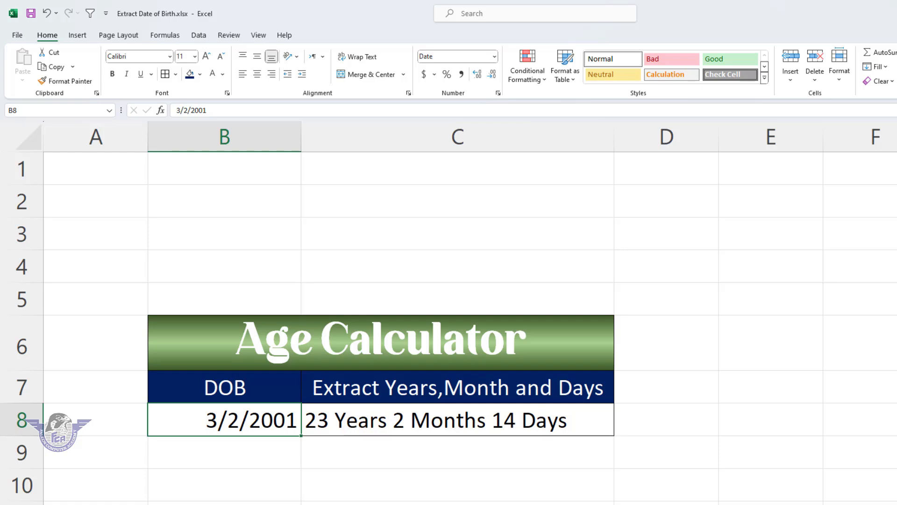
Step: Replace the date of birth in cell B8 to test the existing age calculator
type("0")
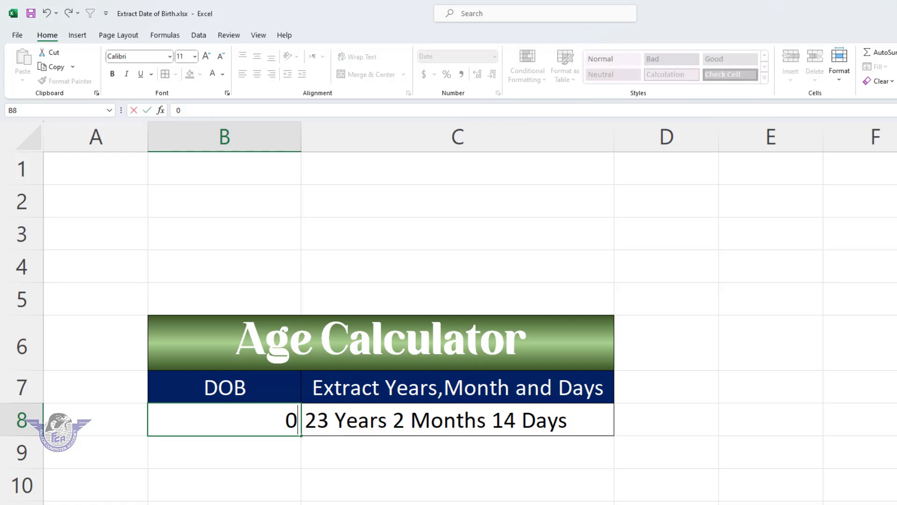
type("4-05-2022")
key("Return")
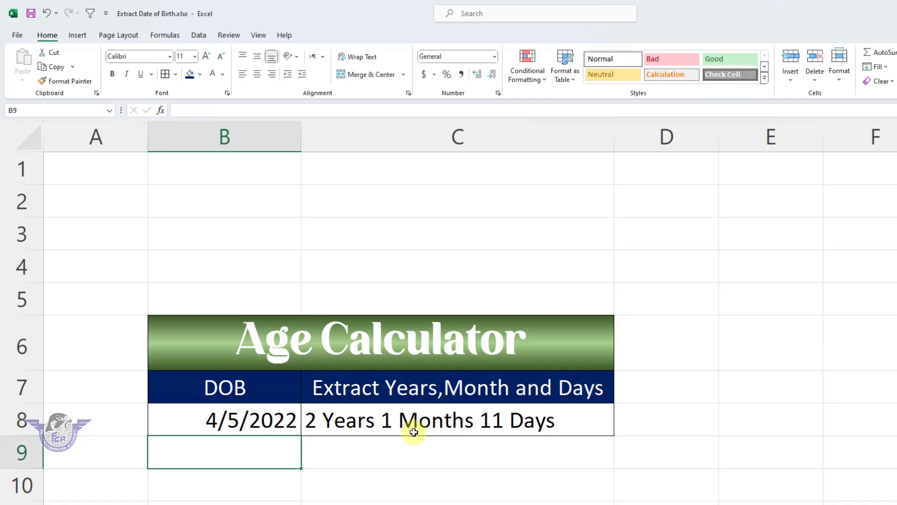
Step: Enter another date of birth in cell B8 of the existing age calculator
left_click(273, 422)
key("F2")
type("03-03")
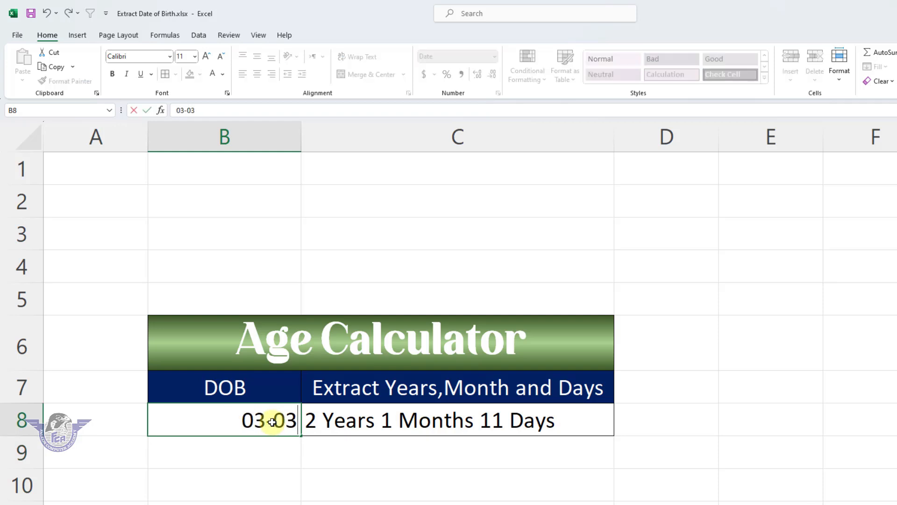
type("-2001")
key("Return")
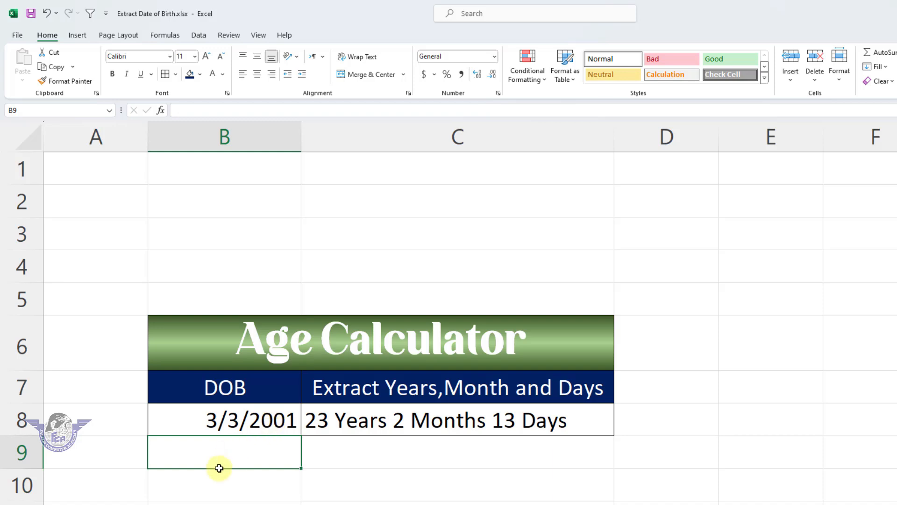
Step: Merge and center cells B10:C10 and enter the title "Age Calculator" in them
left_click(229, 486)
left_click_drag(268, 486, 425, 488)
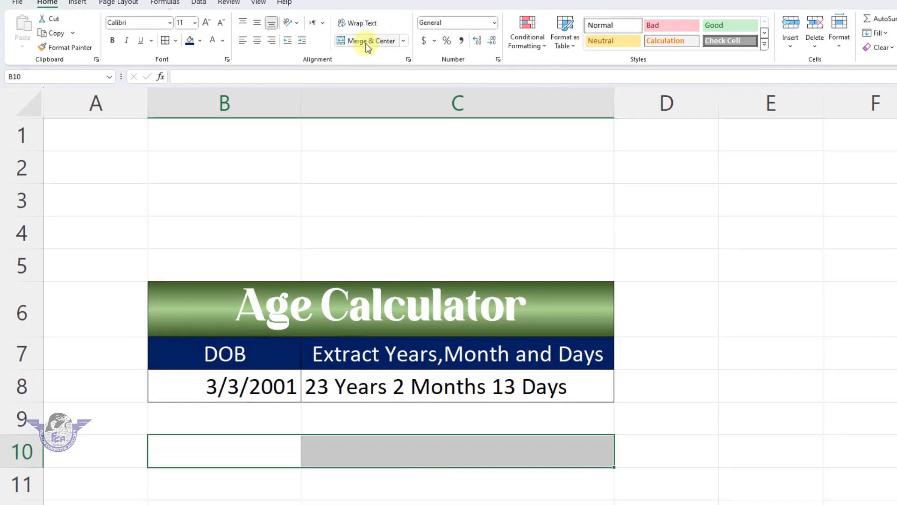
left_click(367, 52)
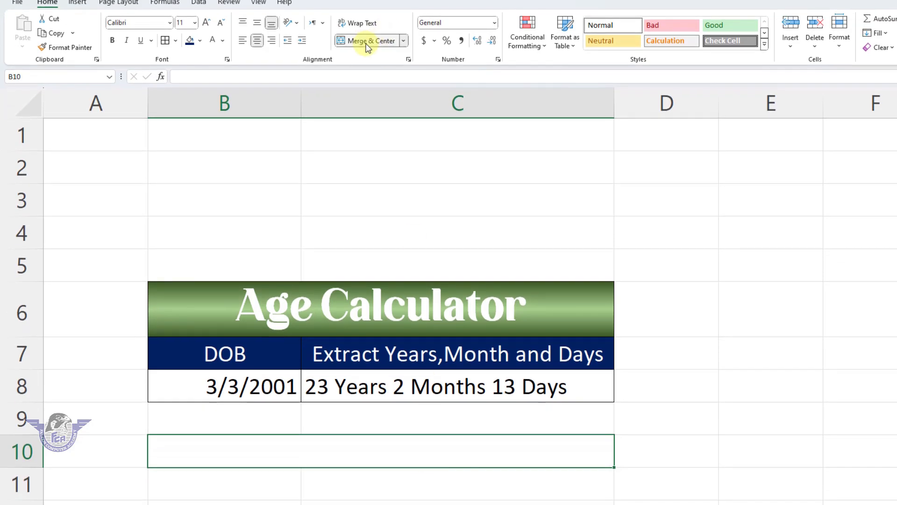
type("A")
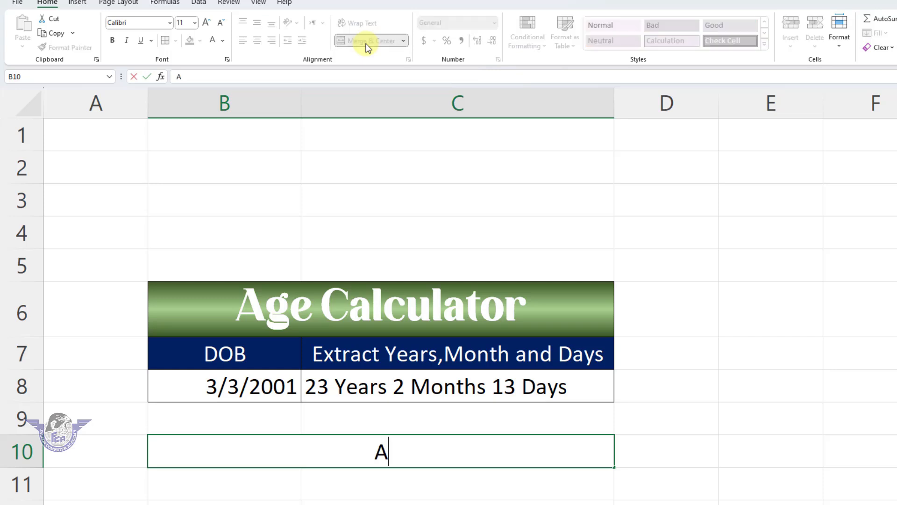
type("ge Calcu")
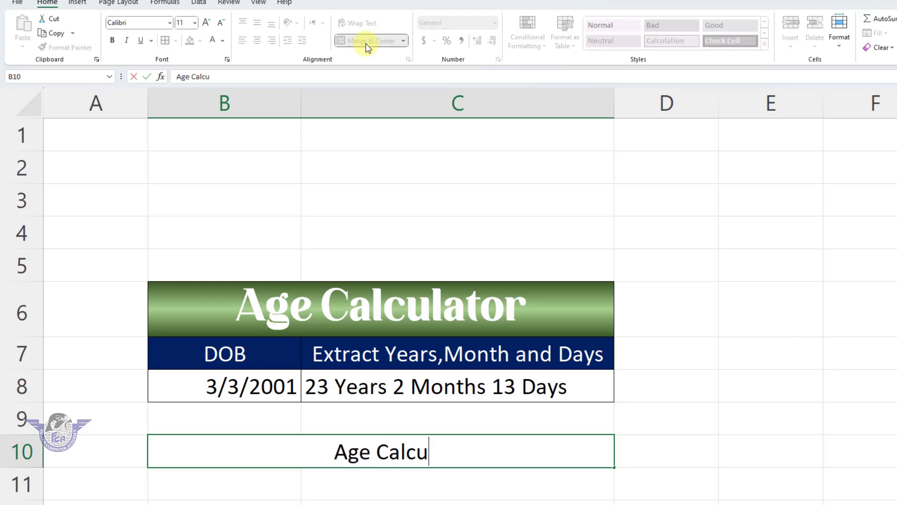
type("lator")
key("Return")
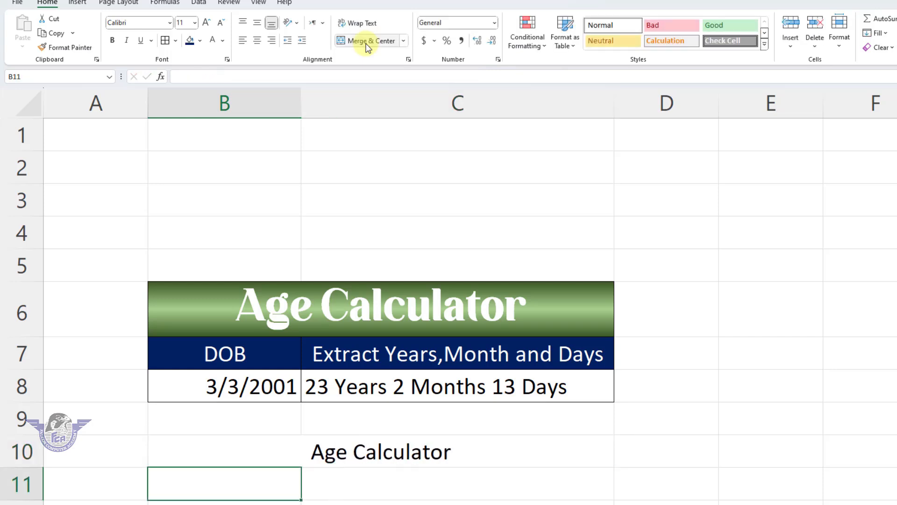
Step: Enter the headings "DOB" in cell B11 and "Extract Years,Month and Days" in cell C11
type("DOB")
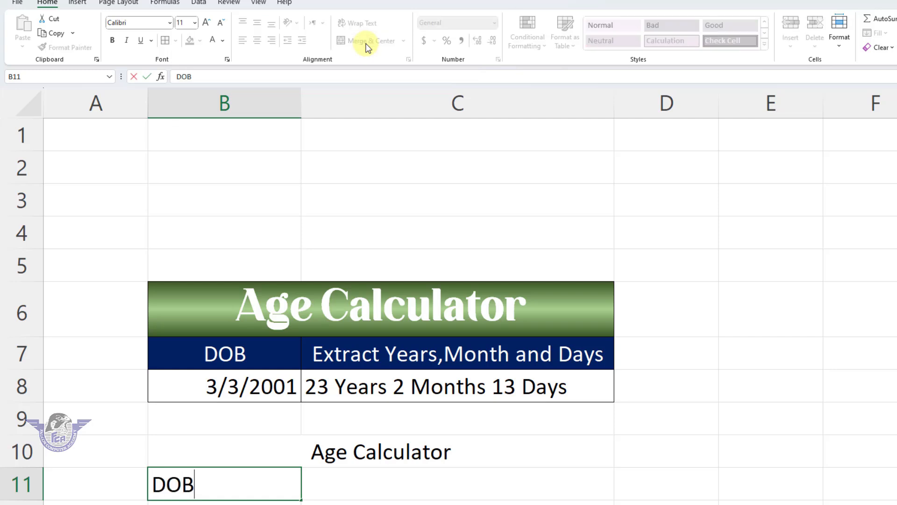
key("Tab")
type("Extgra")
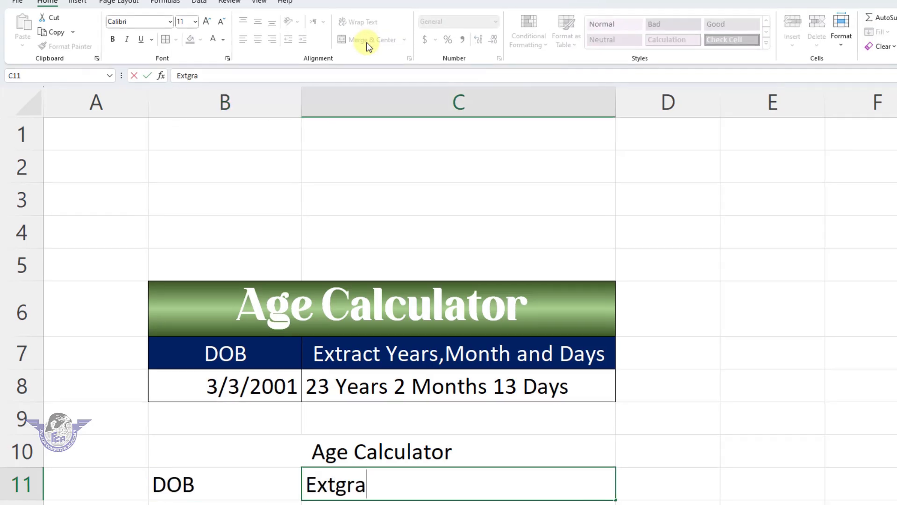
key("BackSpace")
key("BackSpace")
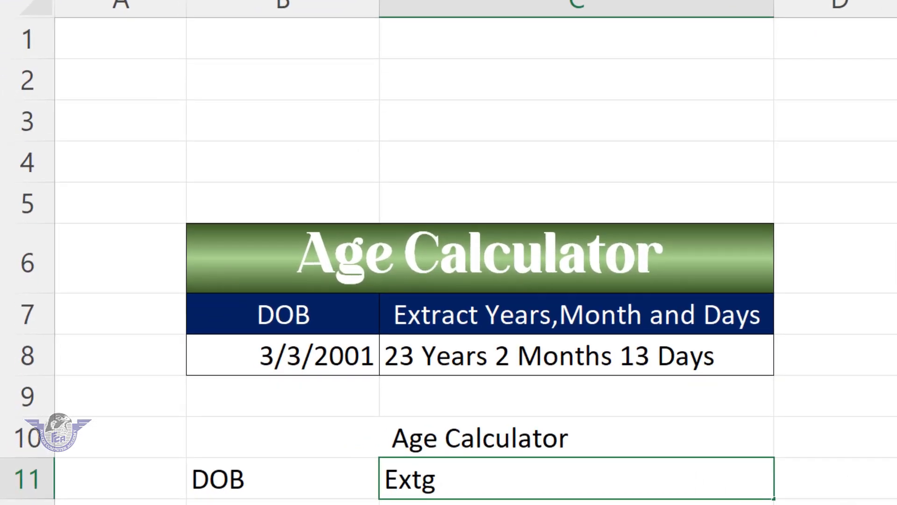
type("rac")
key("BackSpace")
key("BackSpace")
key("BackSpace")
key("BackSpace")
key("BackSpace")
type("tract")
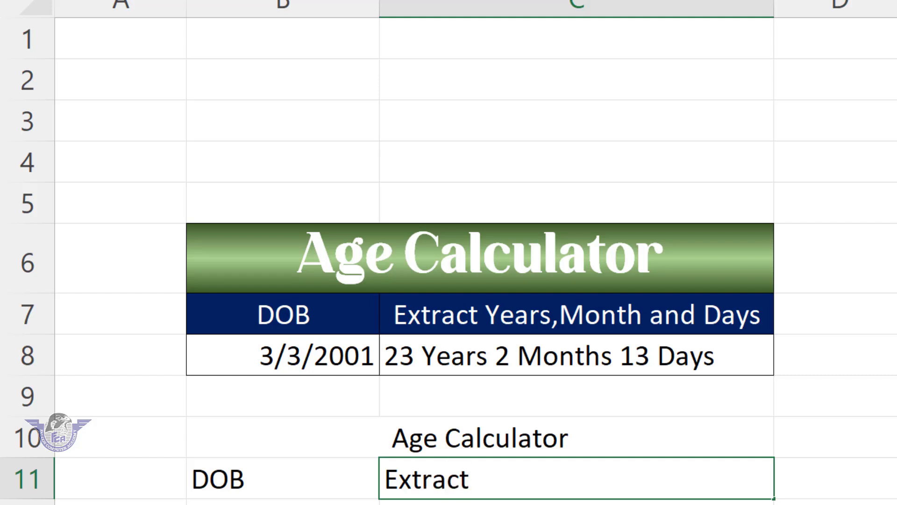
type(" Years,Month,")
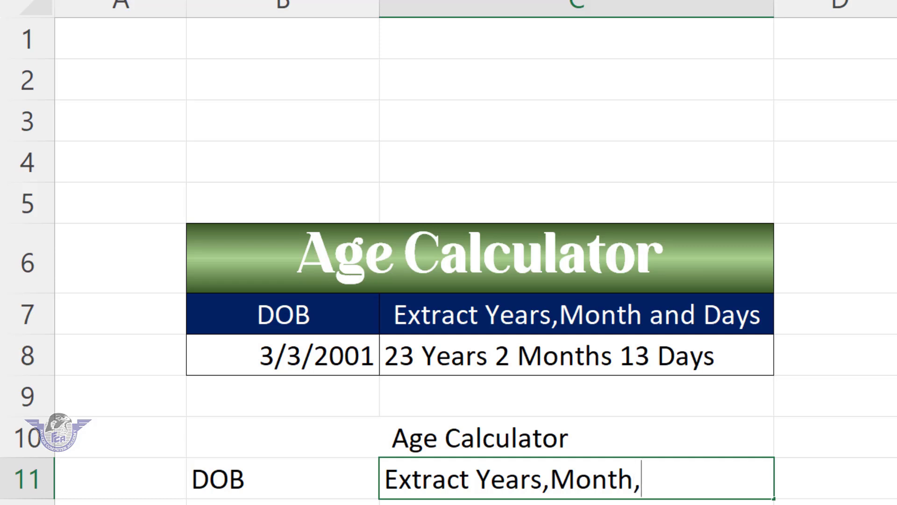
key("BackSpace")
type("and Days")
key("Return")
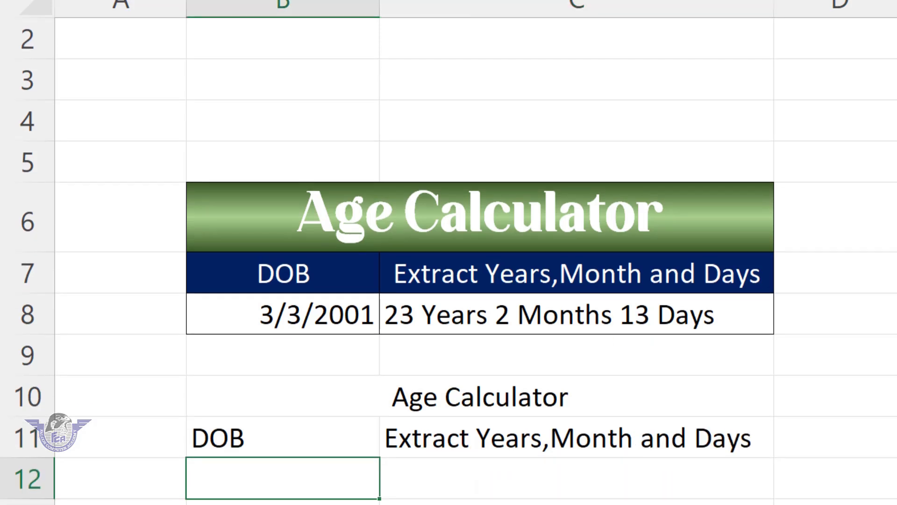
Step: Enter a sample date of birth in cell B12 under the DOB heading
scroll(423, 383, "down", 1)
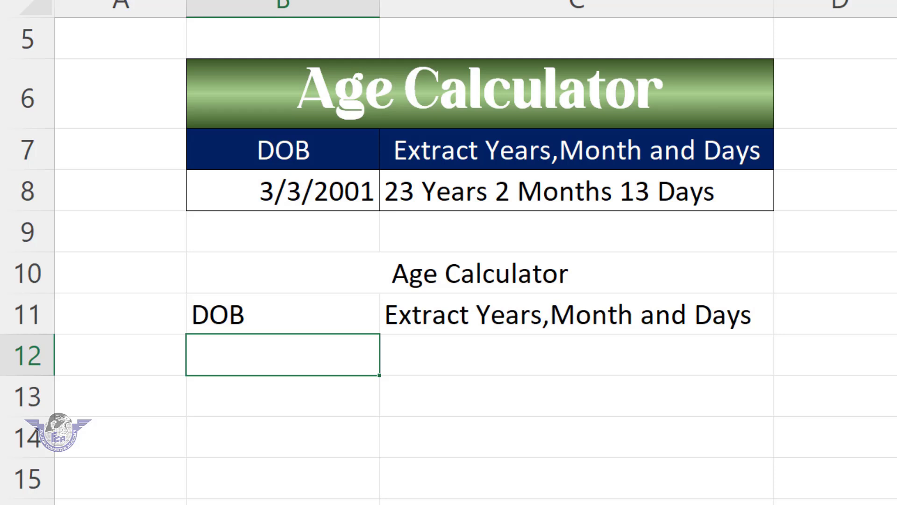
type("02-")
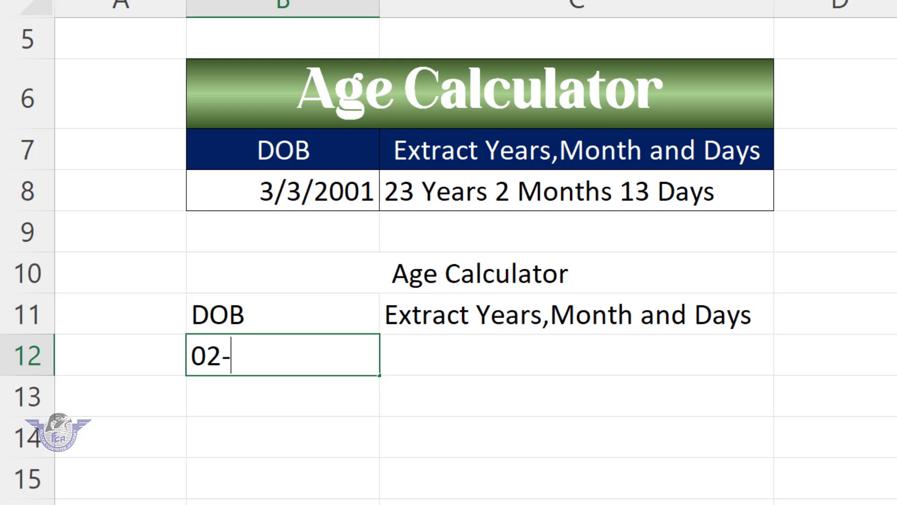
type("13-13-")
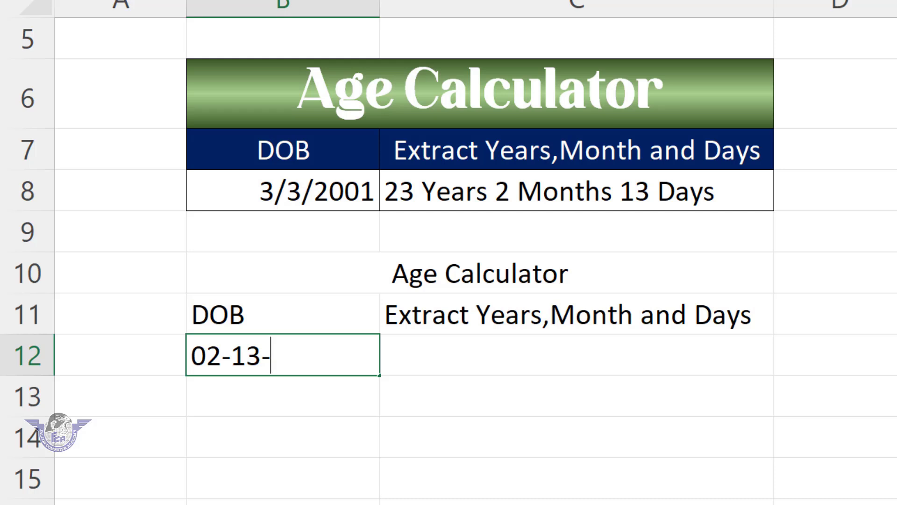
type("995")
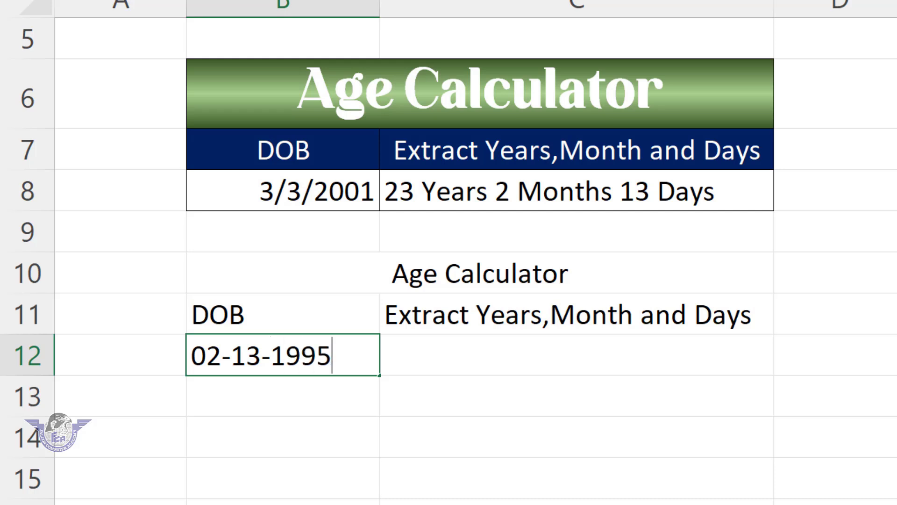
key("Return")
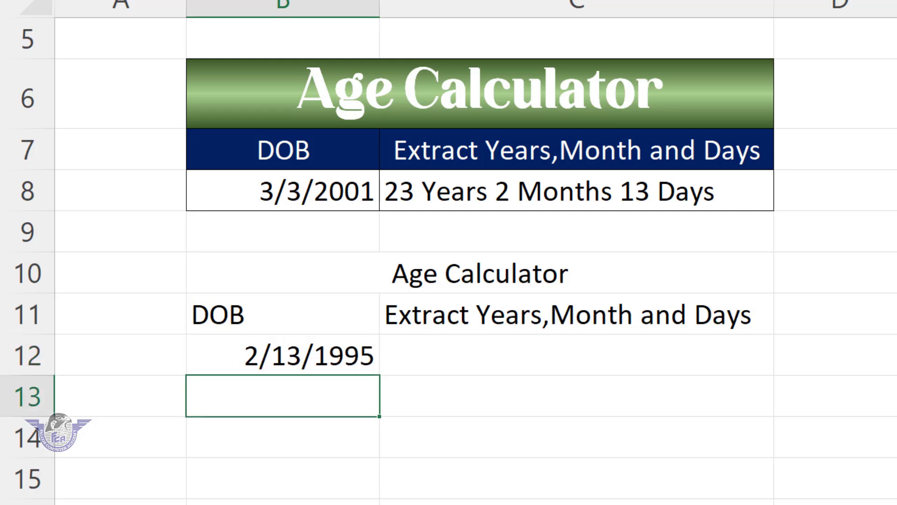
Step: Format the "Age Calculator" title in row 10 with font size 26 and the Dosis ExtraBold font
left_click(417, 283)
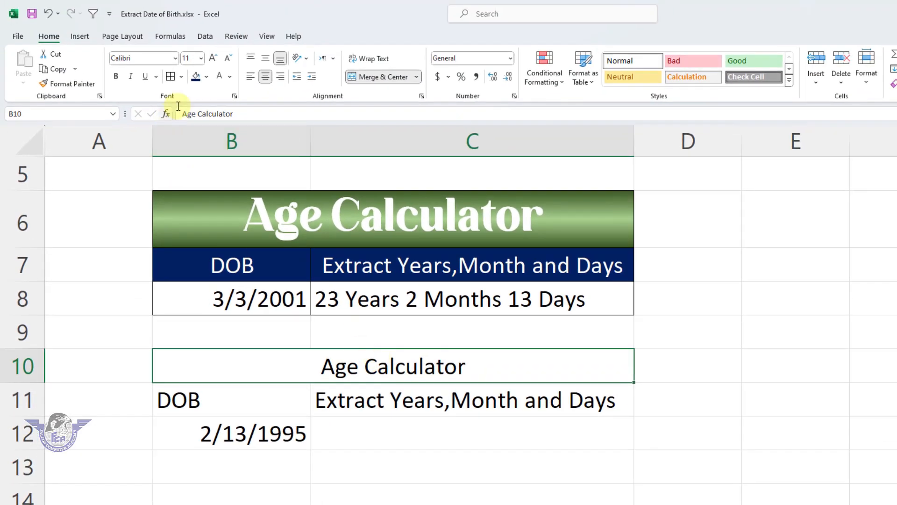
left_click(200, 58)
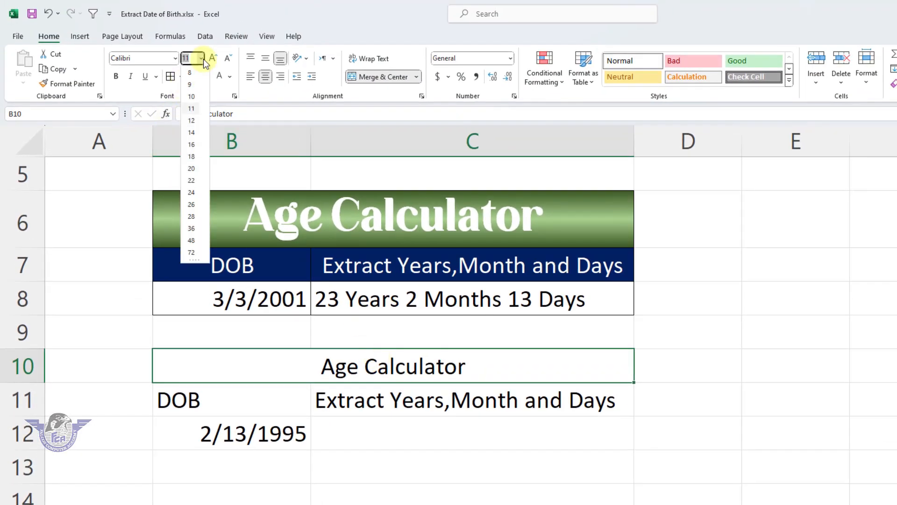
left_click(192, 205)
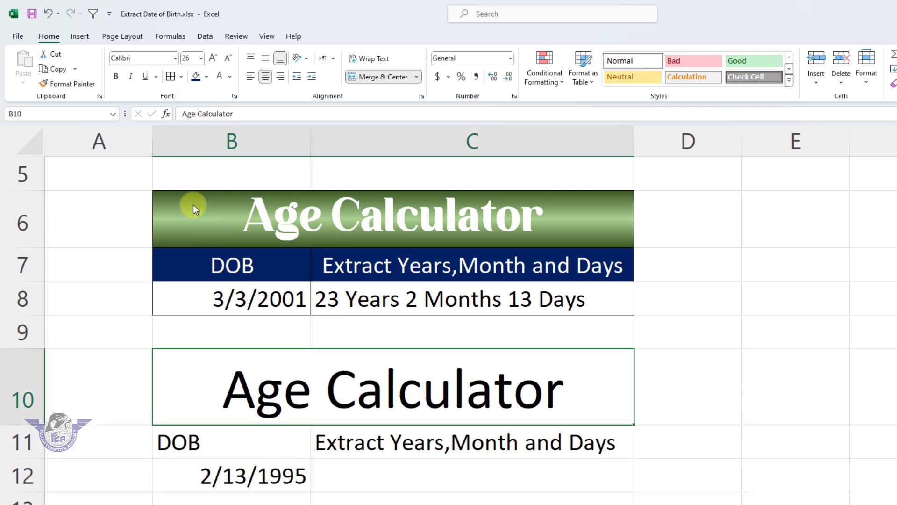
left_click(176, 58)
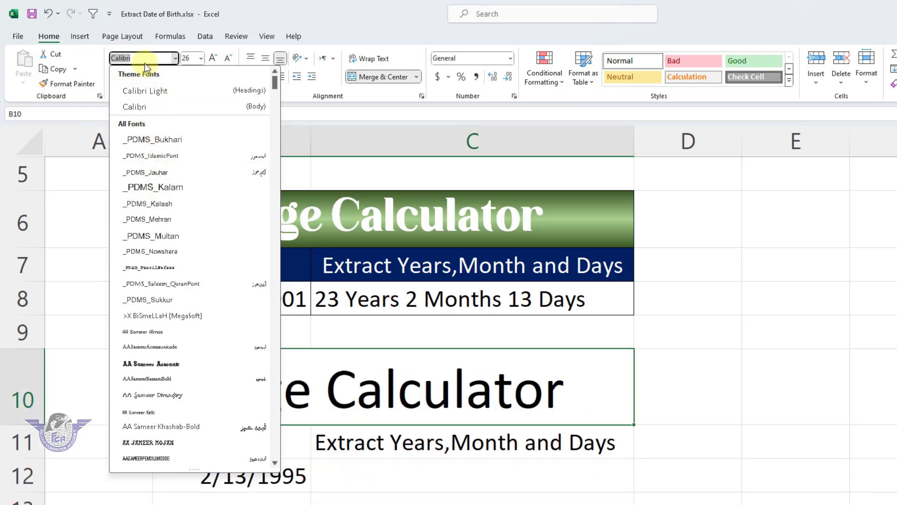
type("Ebham Unicode")
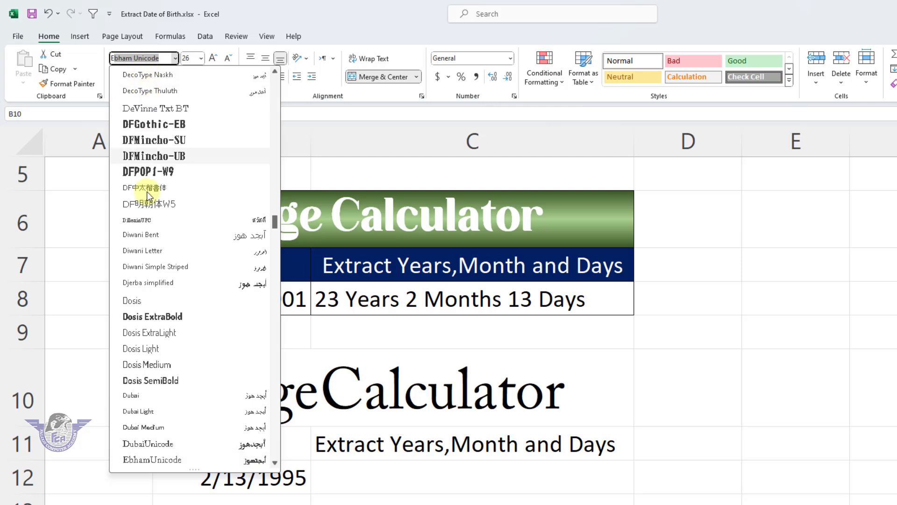
left_click(164, 318)
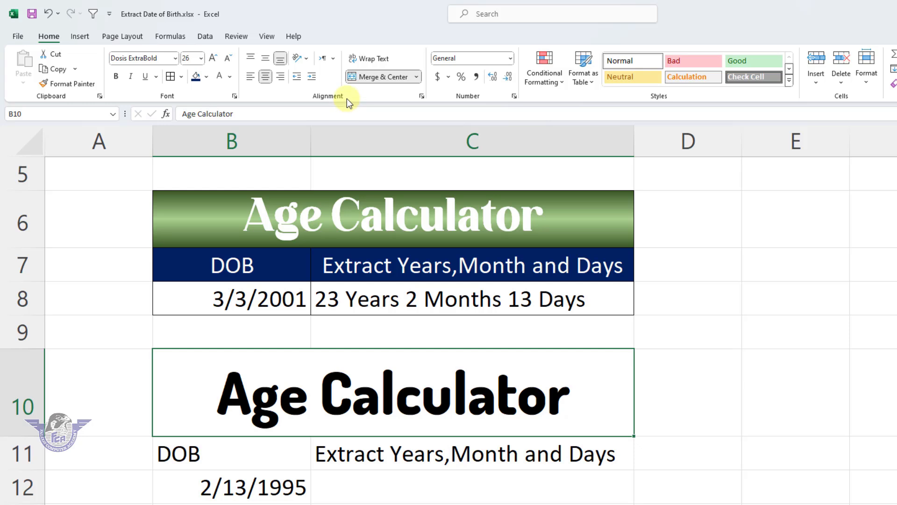
Step: Fill the row 10 title with a horizontal two-color gradient, dark green at both edges and light green in the middle, and make its text white
left_click(514, 97)
left_click_drag(403, 206, 399, 71)
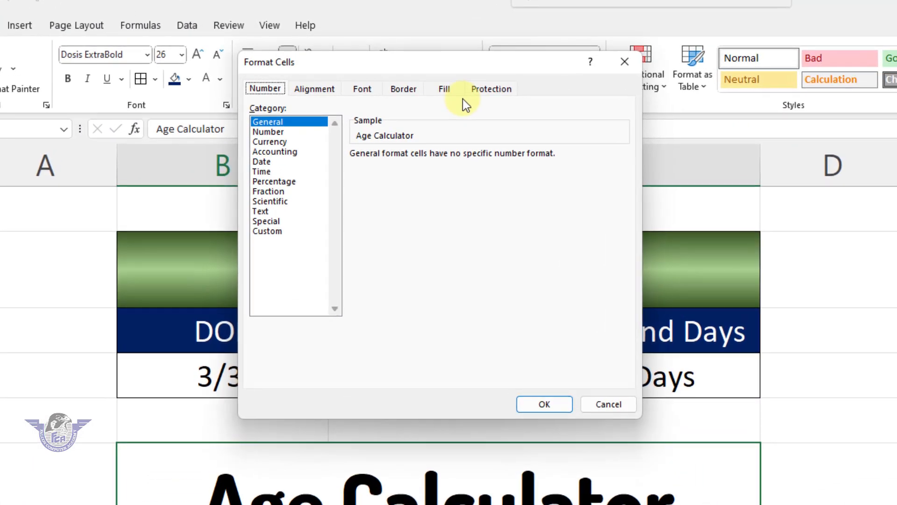
left_click(445, 89)
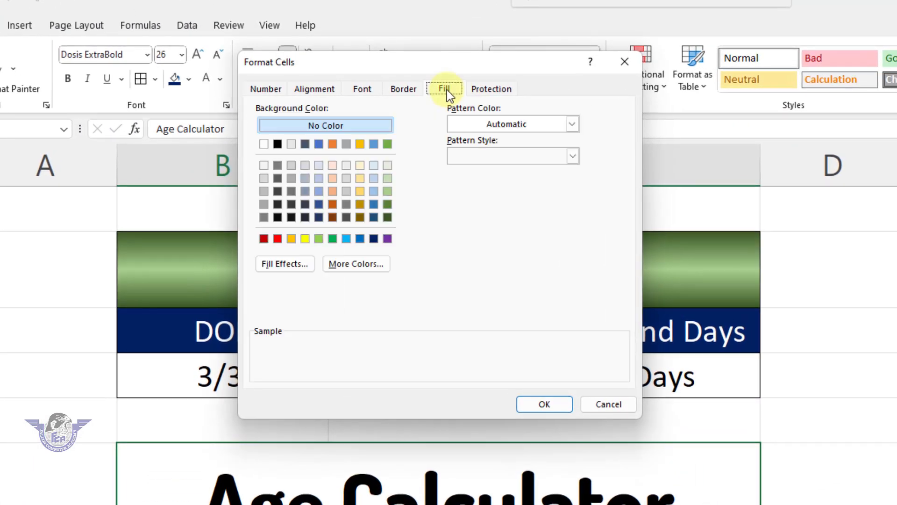
left_click(289, 267)
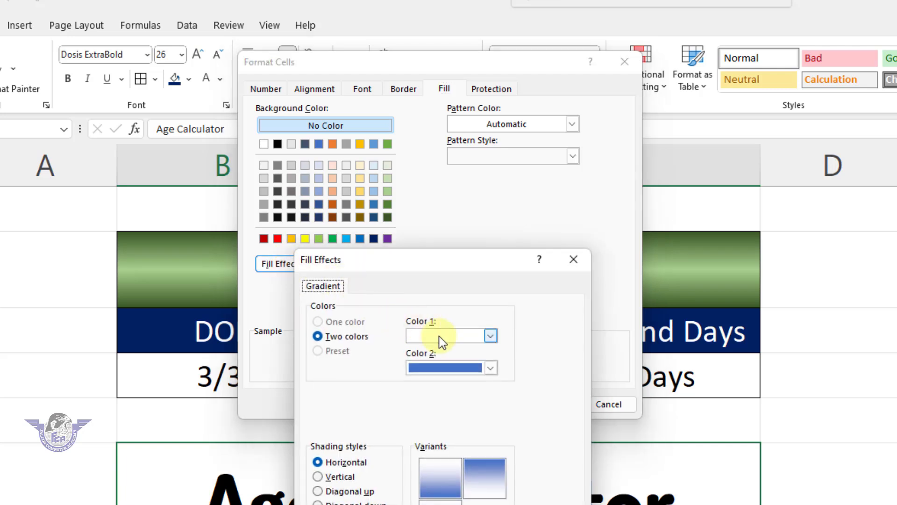
left_click(439, 341)
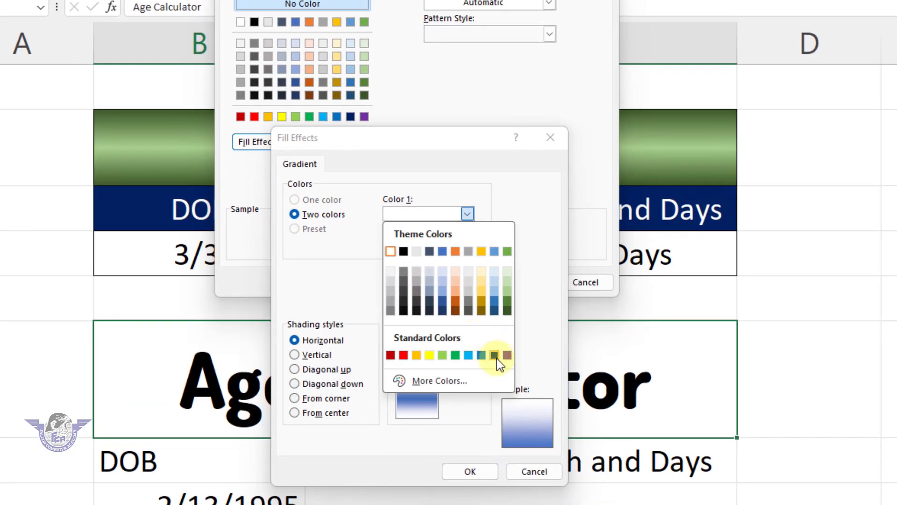
left_click(509, 311)
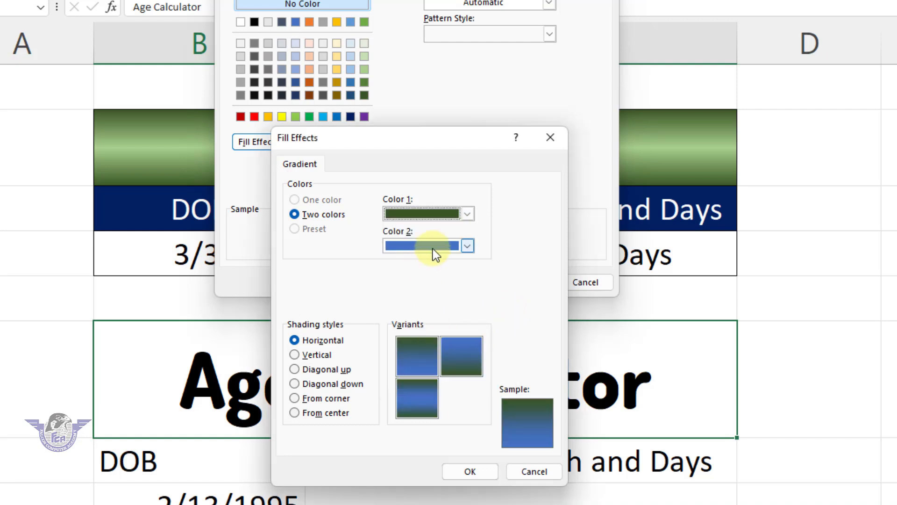
left_click(432, 247)
left_click(507, 323)
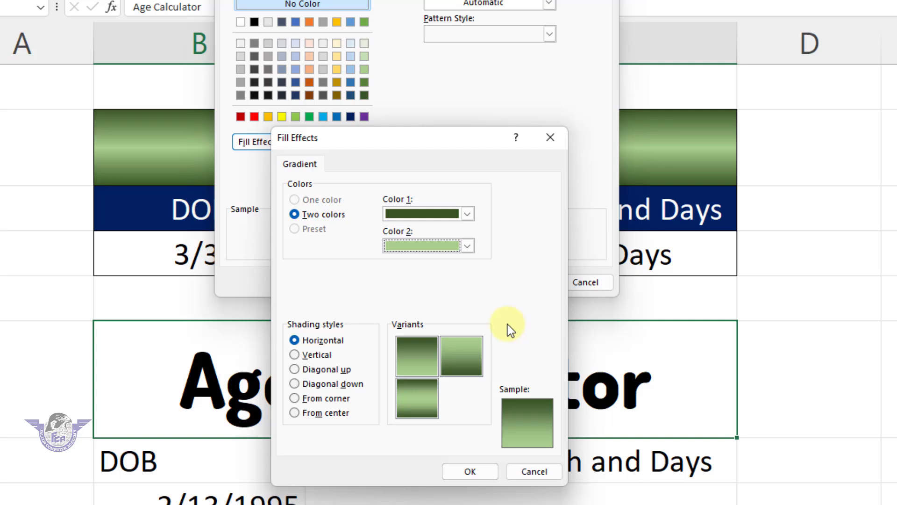
left_click(434, 397)
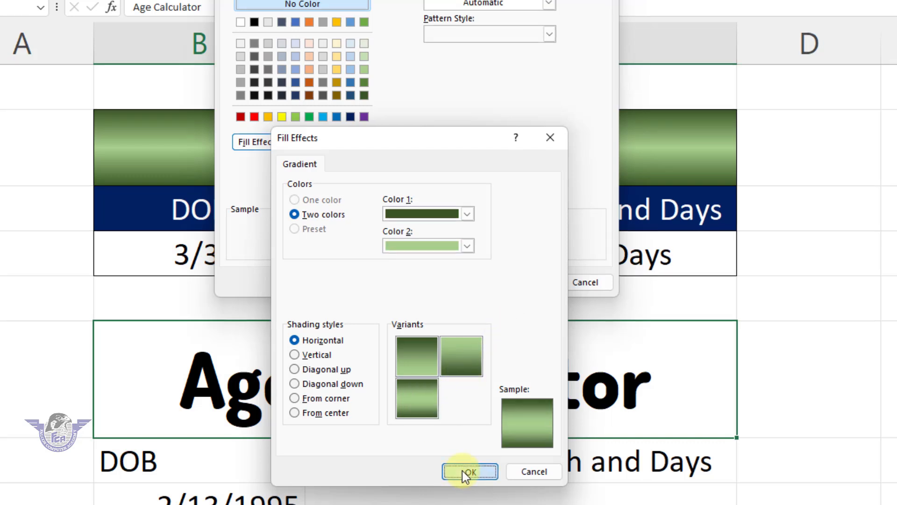
left_click(465, 471)
left_click(483, 294)
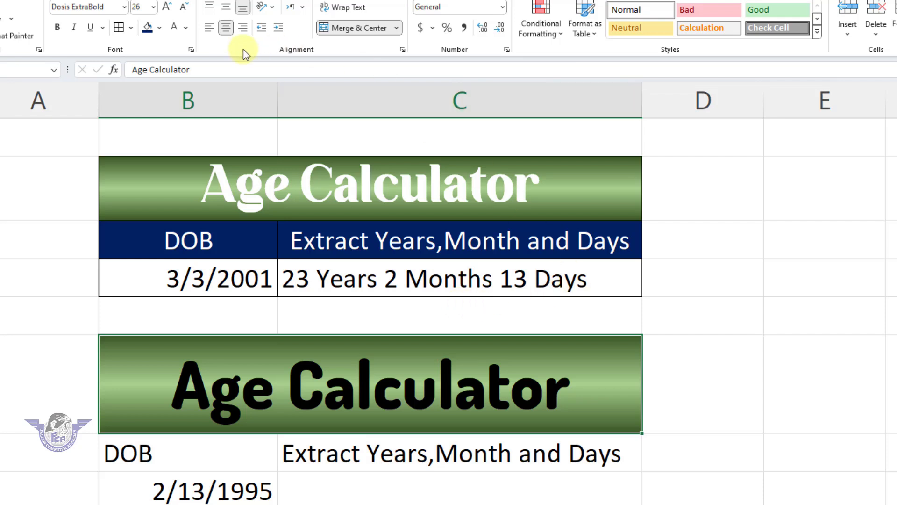
left_click(178, 32)
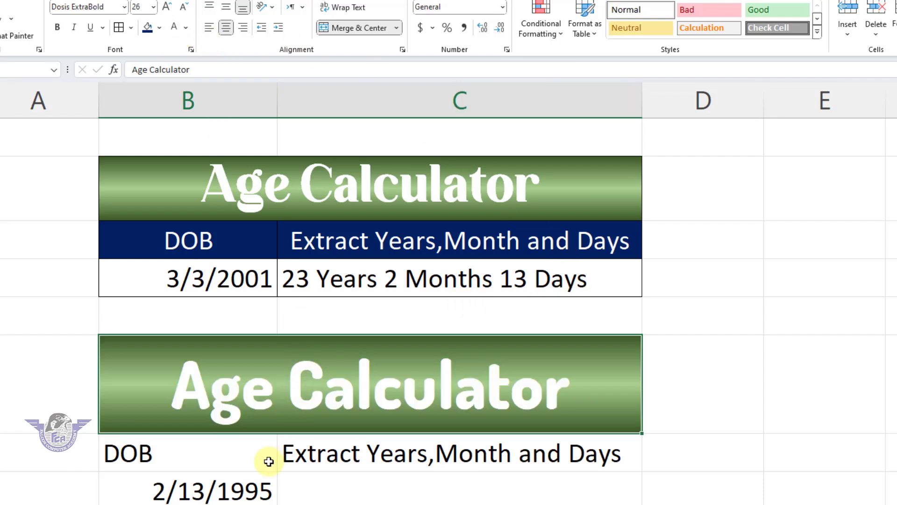
Step: Format the B11:C11 headings with a dark blue fill and white text, centered horizontally and vertically
left_click_drag(267, 458, 343, 455)
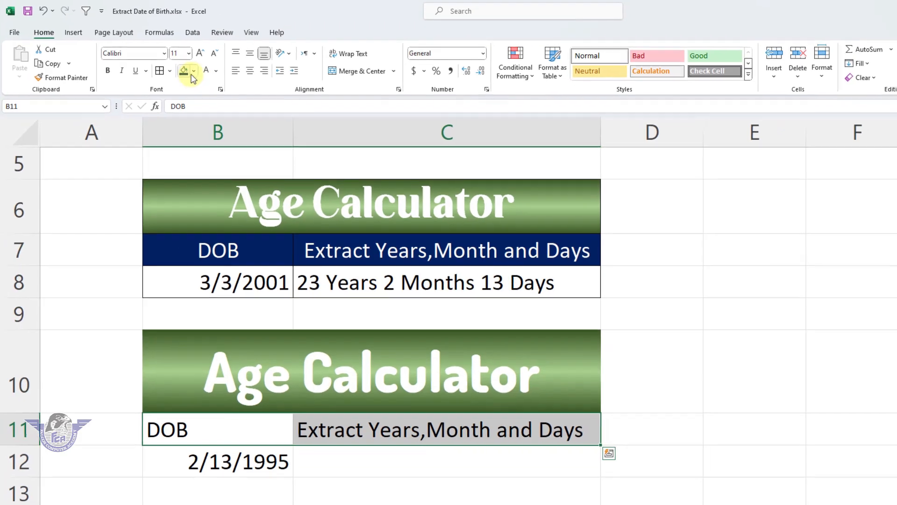
left_click(159, 27)
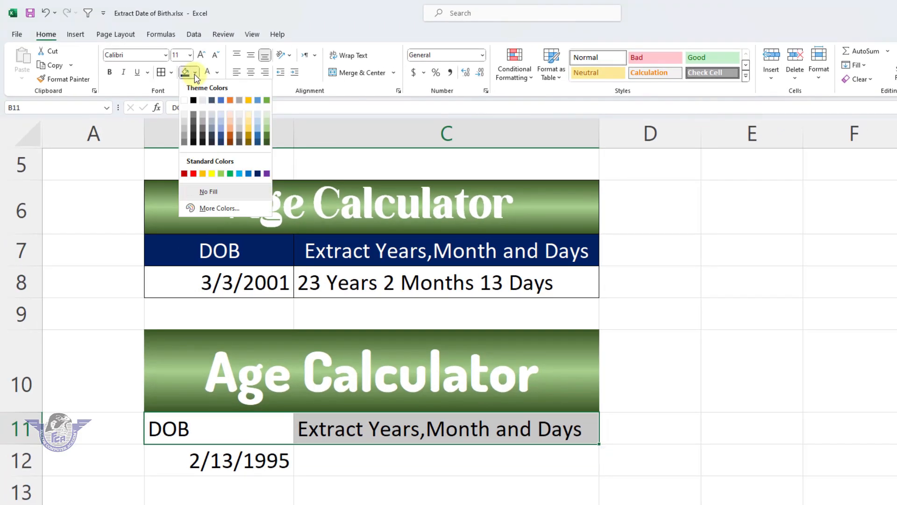
left_click(258, 174)
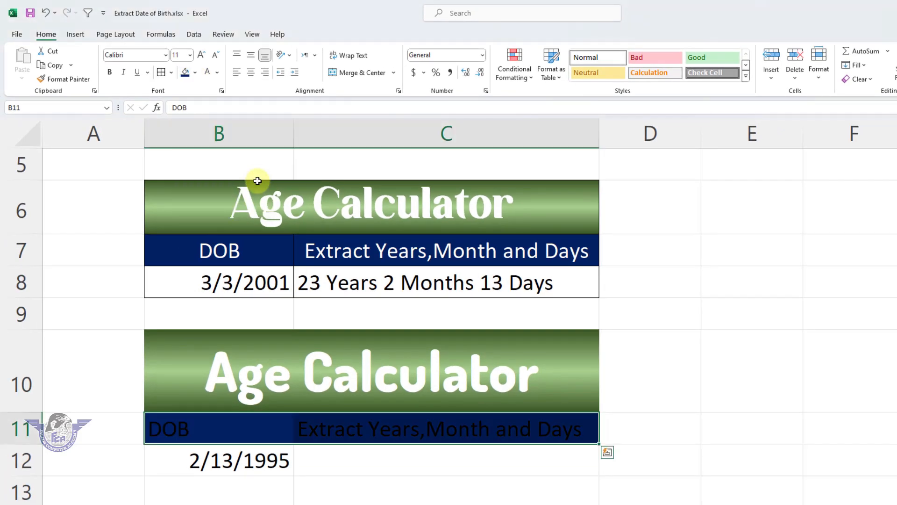
left_click(207, 72)
left_click(251, 72)
left_click(251, 54)
Step: Begin the formula in cell C12 with =datedif(B12,today(),"Y") to calculate the completed years
left_click(341, 461)
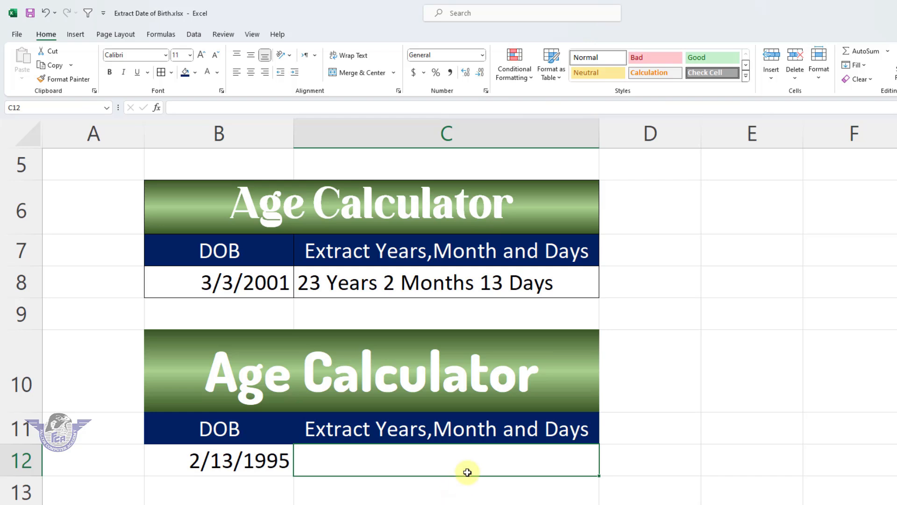
type("=datedif")
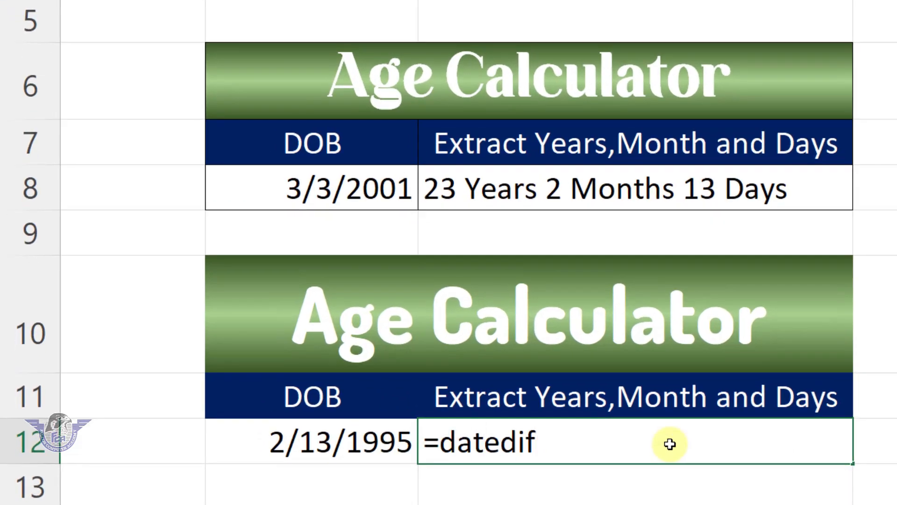
type("(")
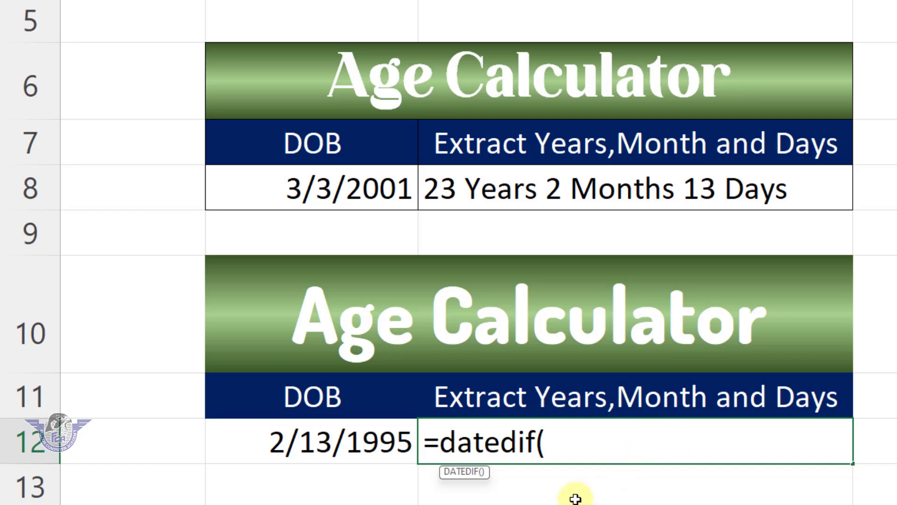
left_click(374, 449)
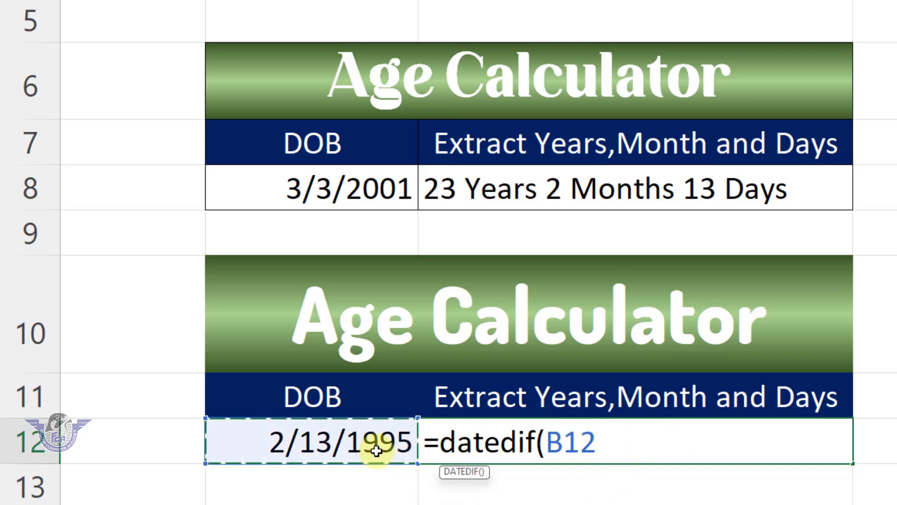
type(",today")
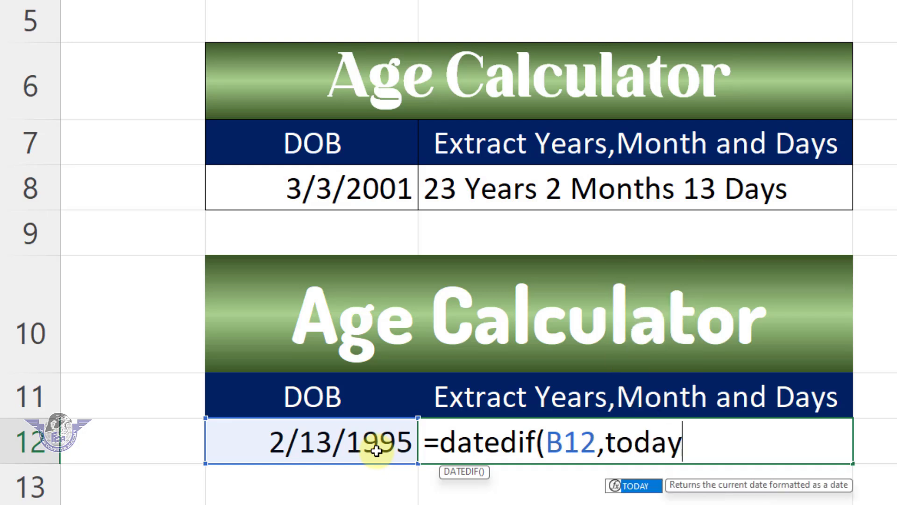
type("(")
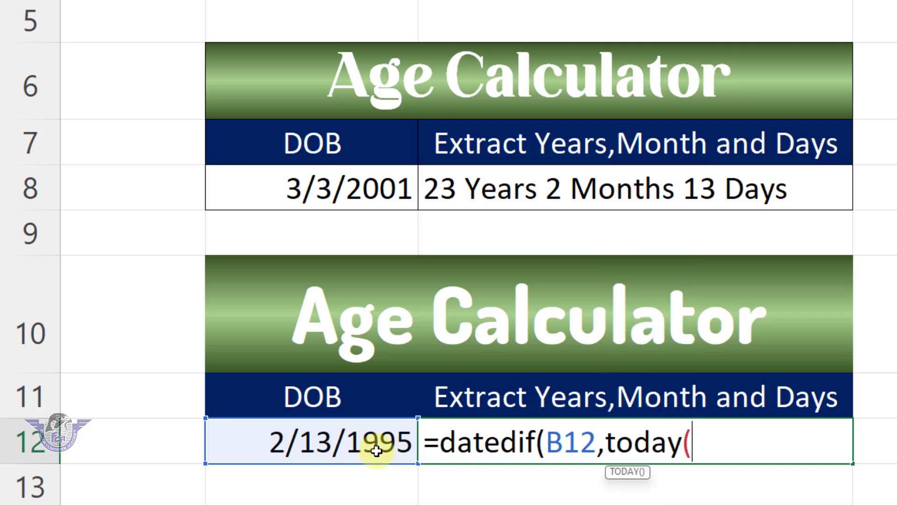
type("),\"Y")
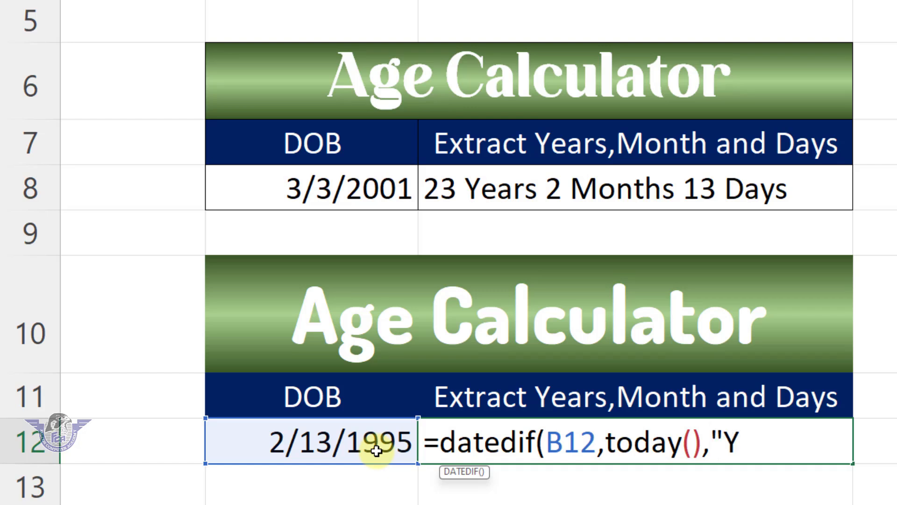
type("\")")
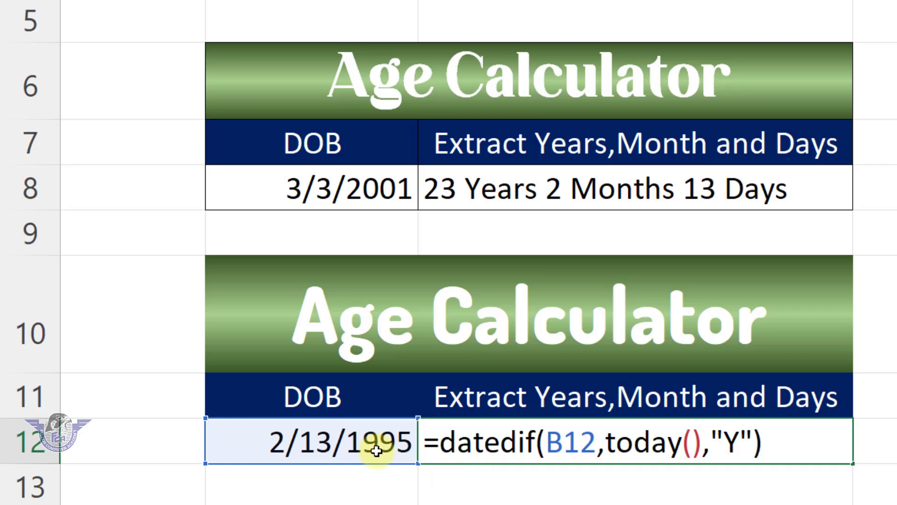
Step: Append &"Years " to the C12 formula as the label for the years part
type("&")
type("\"")
type("Yeras")
key("BackSpace")
key("BackSpace")
key("BackSpace")
type("ars")
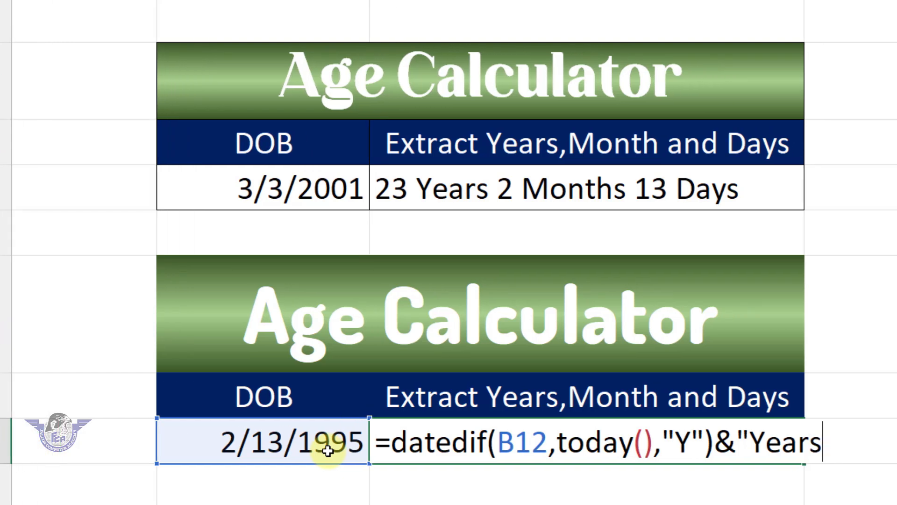
type(" \"")
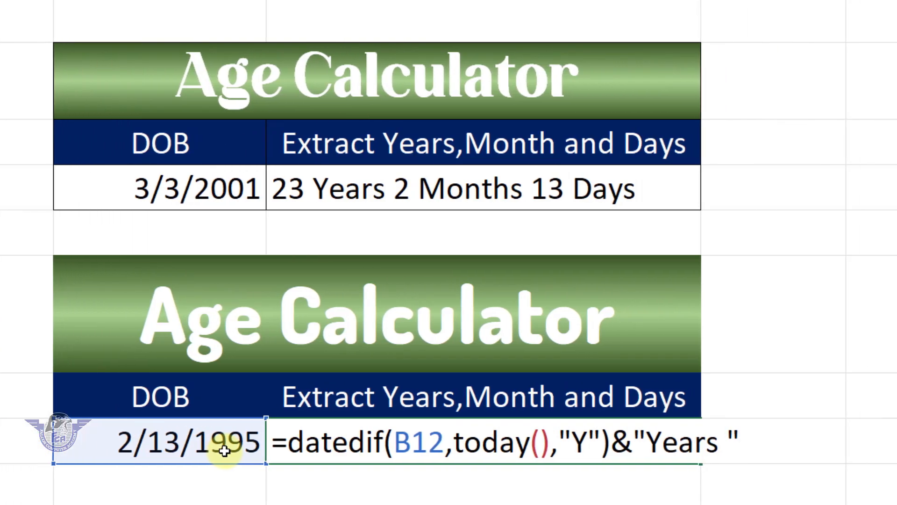
Step: Extend the C12 formula with &datedif(B12,today(),"YM")&"Months " to add the remaining months and their label
type("&datedif")
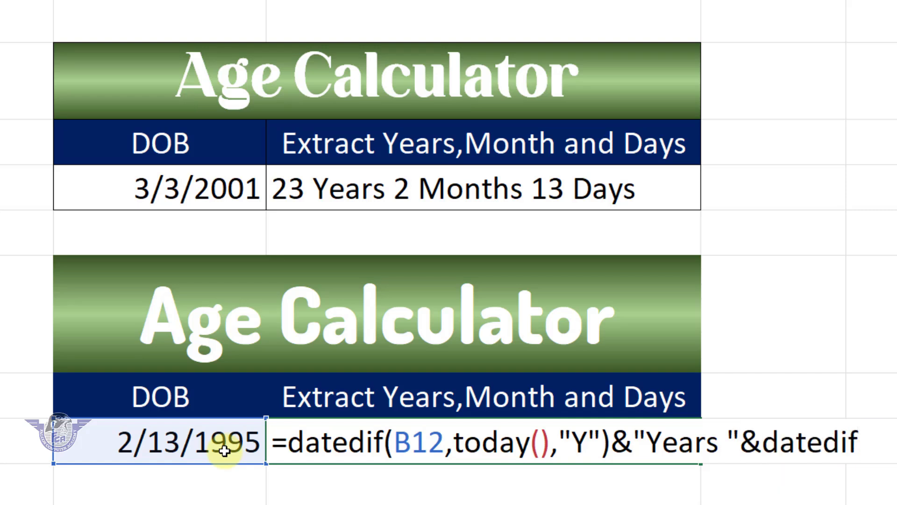
type("(")
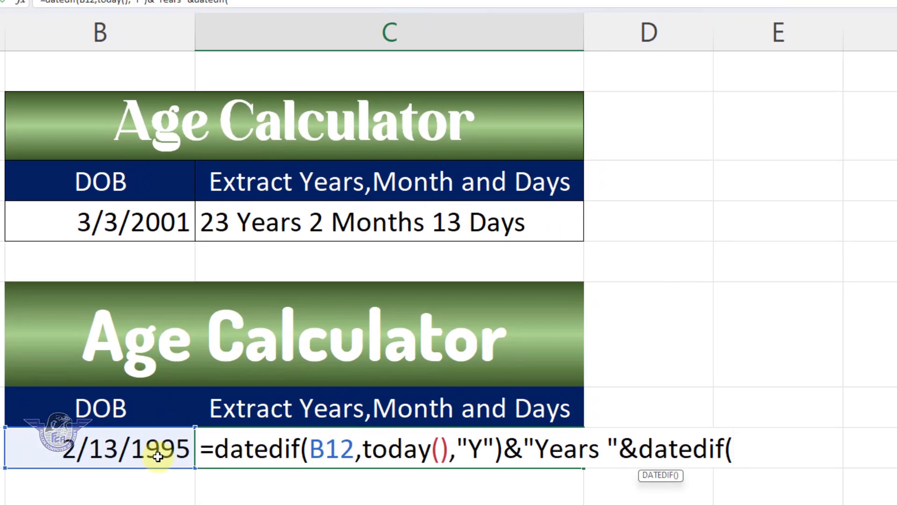
left_click(154, 446)
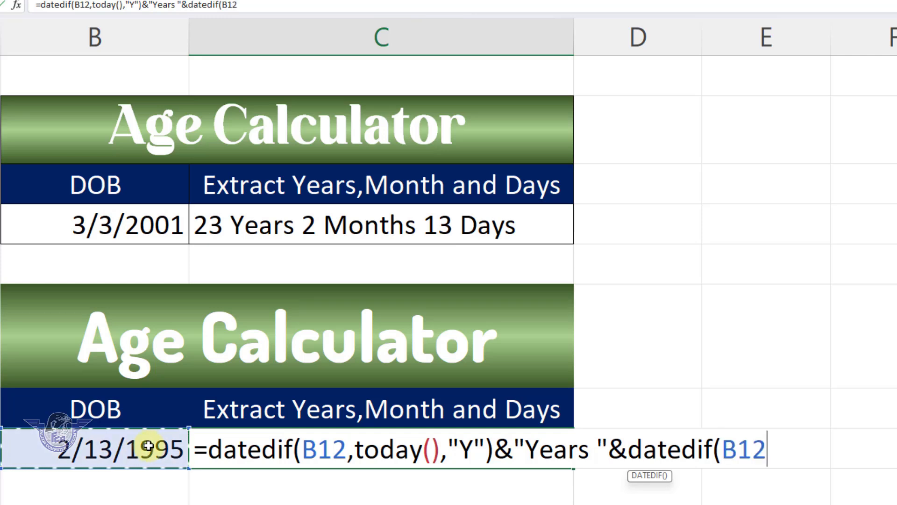
type(",today")
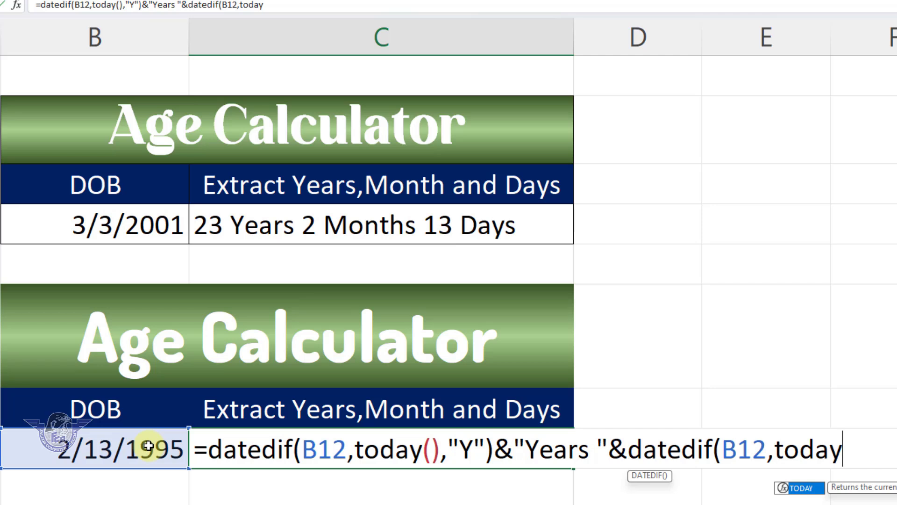
type("(),\"YM")
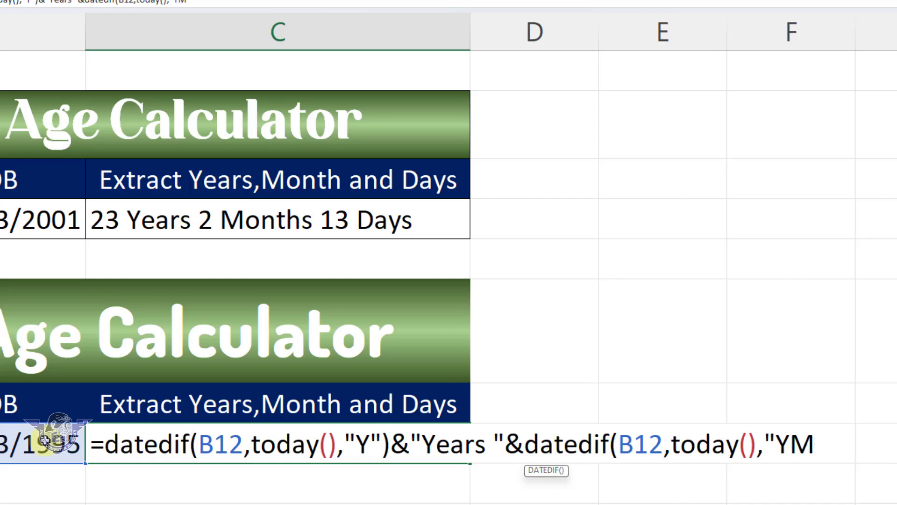
type(" \")&\"Month")
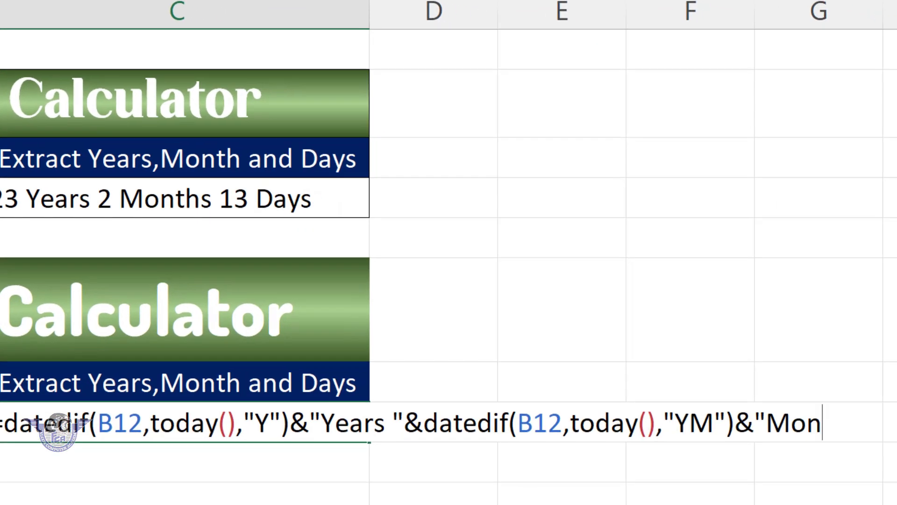
type("s \"")
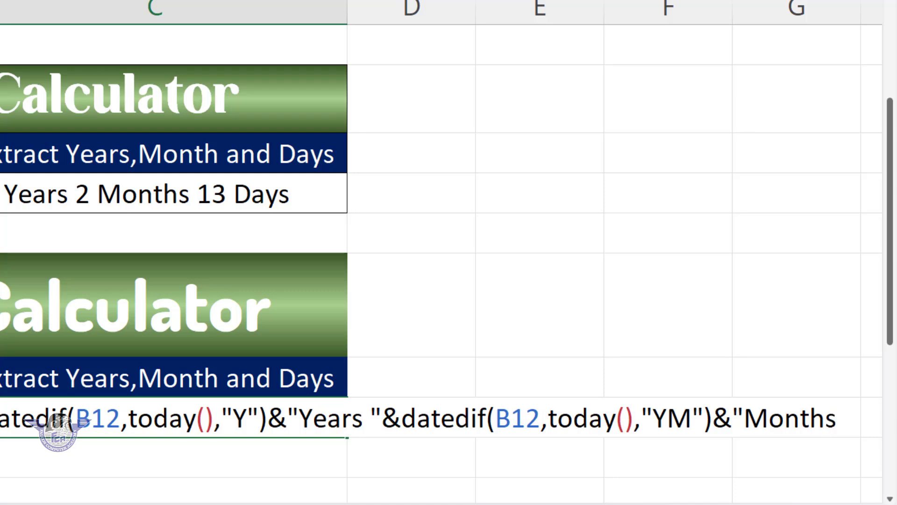
Step: Complete the C12 formula with &datedif(B12,today(),"MD")&" Days" for the remaining days and enter it
type("&date")
type("dif")
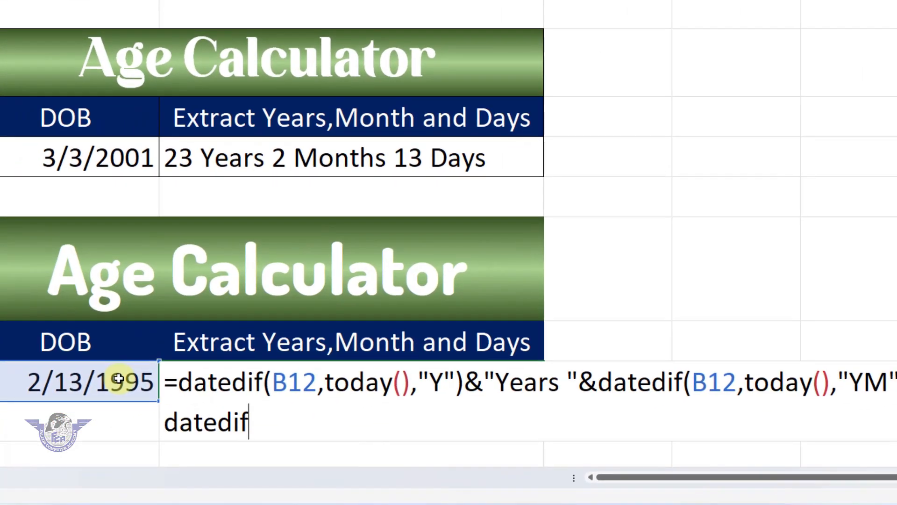
type("(")
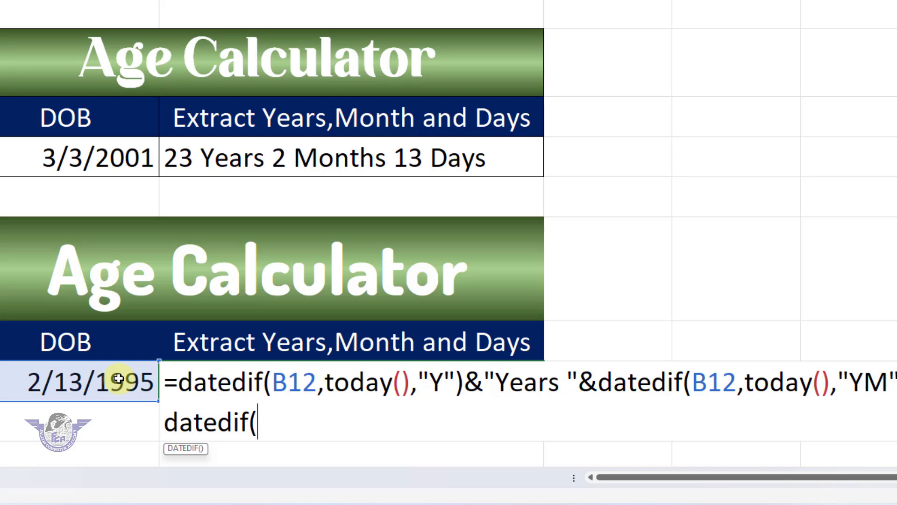
left_click(118, 379)
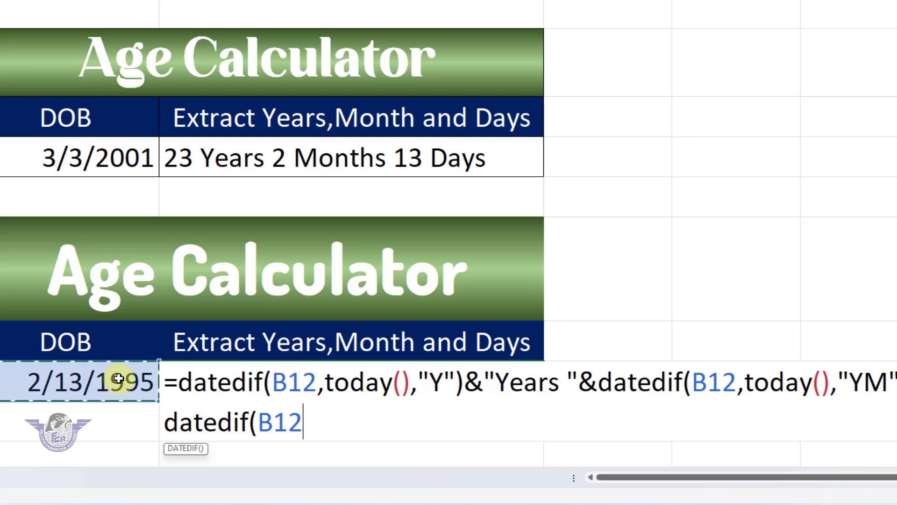
type(",today")
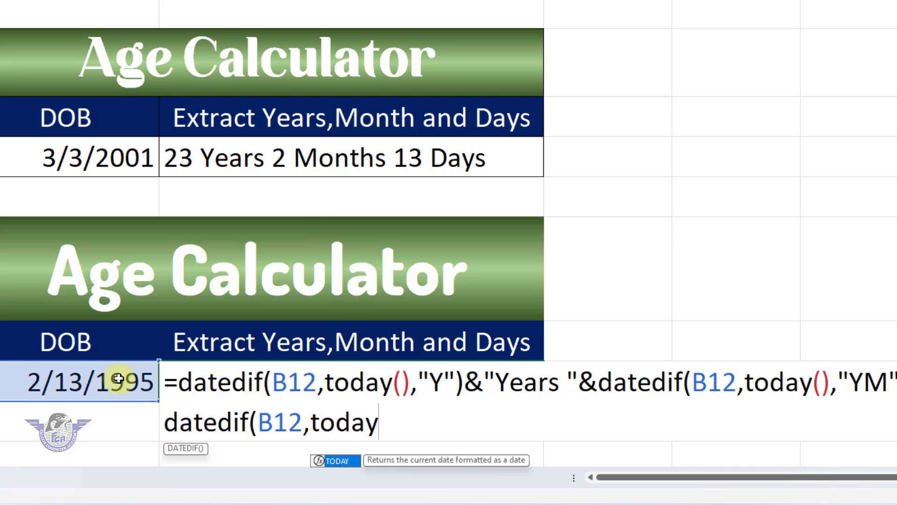
type("(),")
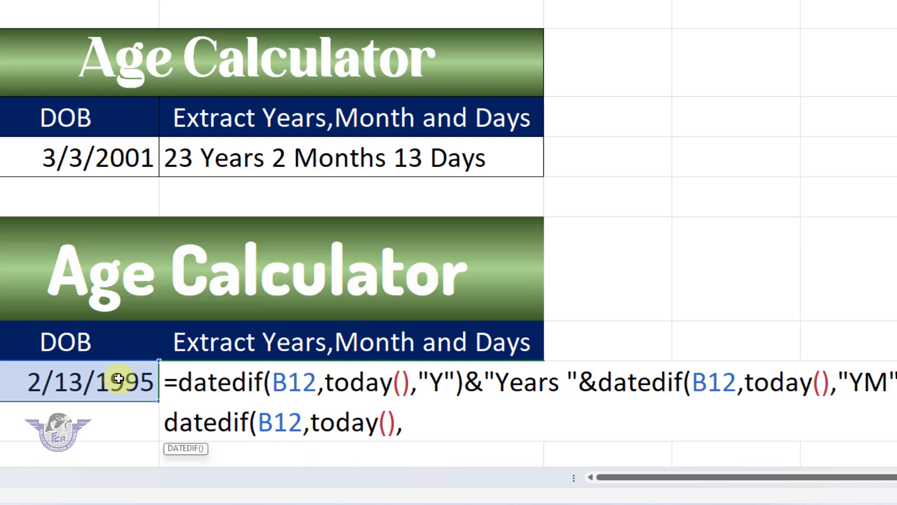
type("\"MD")
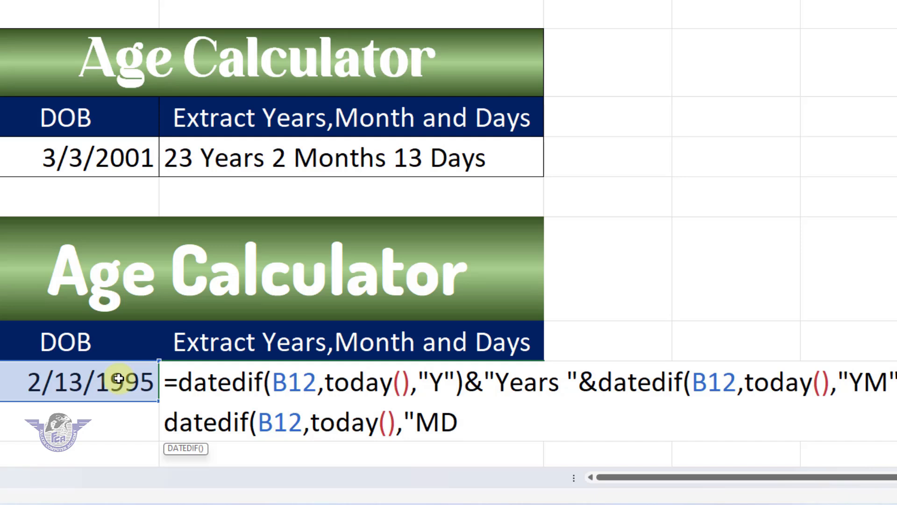
type("\")")
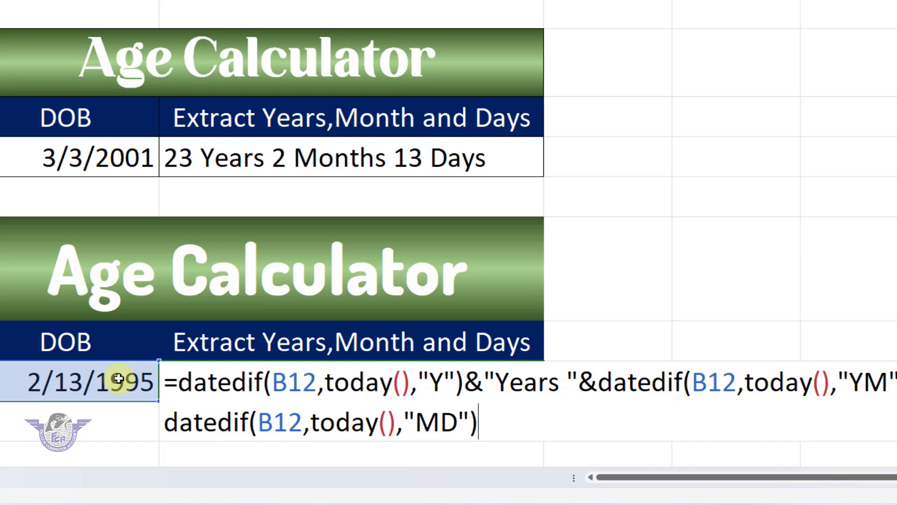
type("&\" Days")
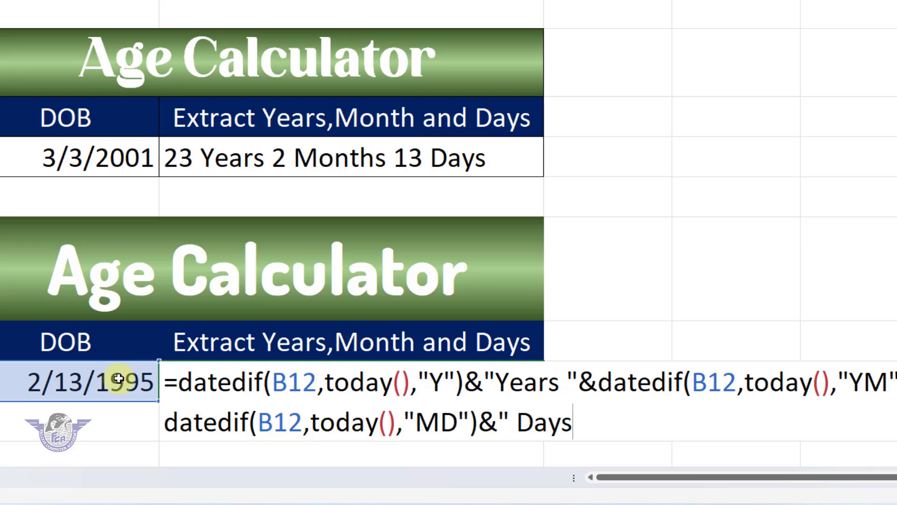
type("\"")
key("Return")
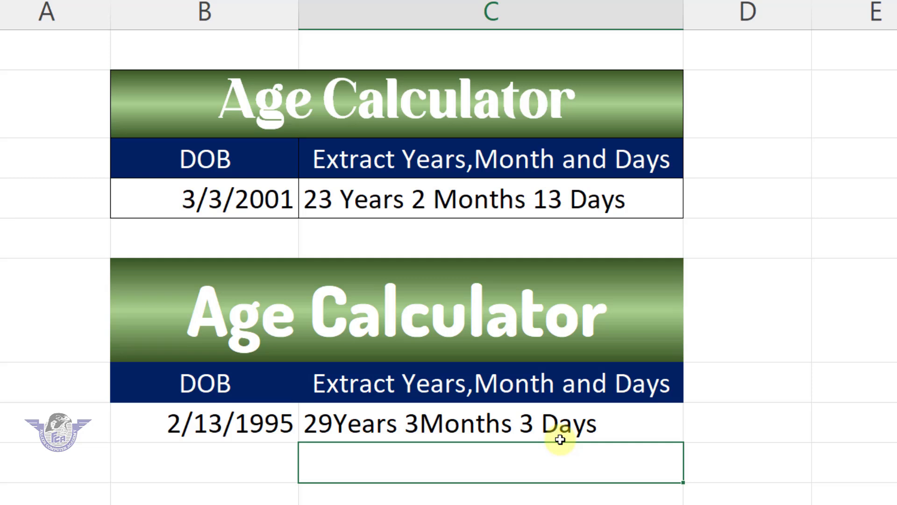
Step: Replace the date of birth in cell B12 with a different sample date to test the age formula
left_click(238, 429)
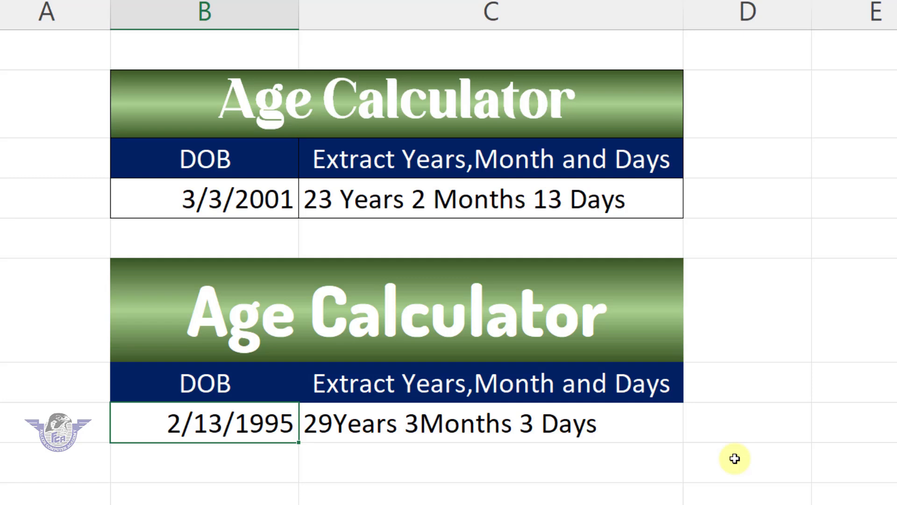
type("09-15-2003")
key("Return")
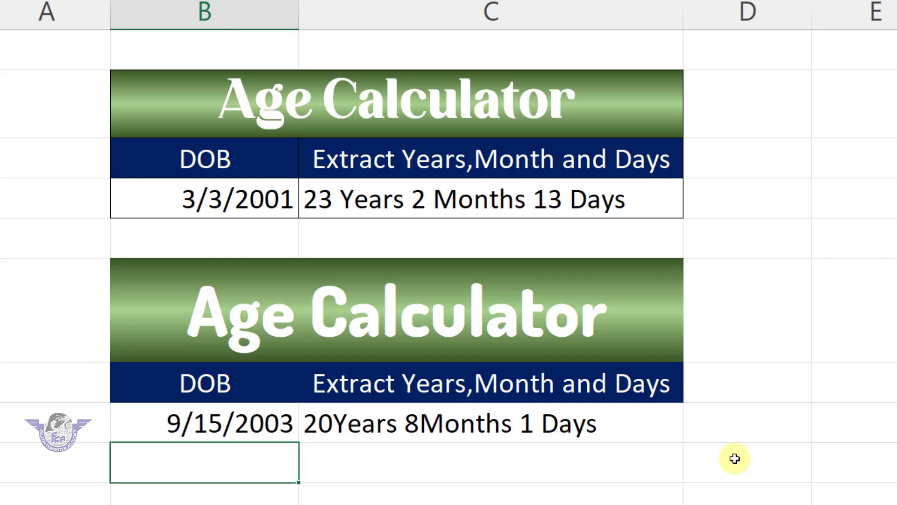